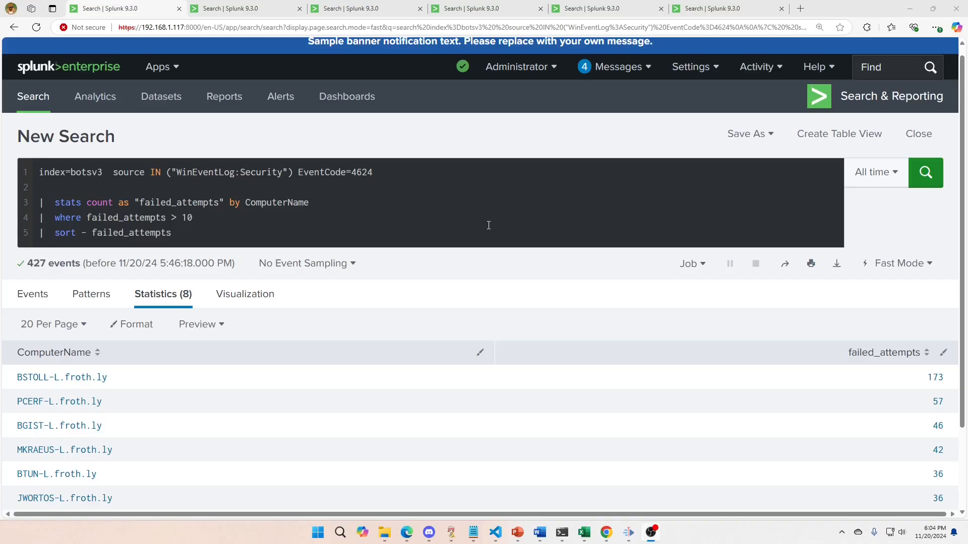
In the failed-attempts search, raise the where threshold from failed_attempts > 10 to 60 and rerun the search.
scroll(489, 225, "up", 1)
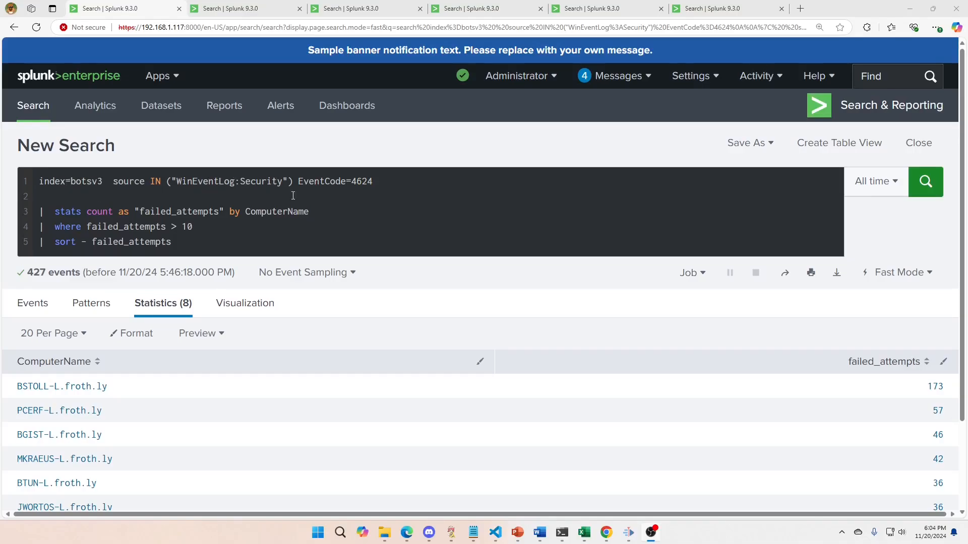
left_click_drag(374, 182, 348, 181)
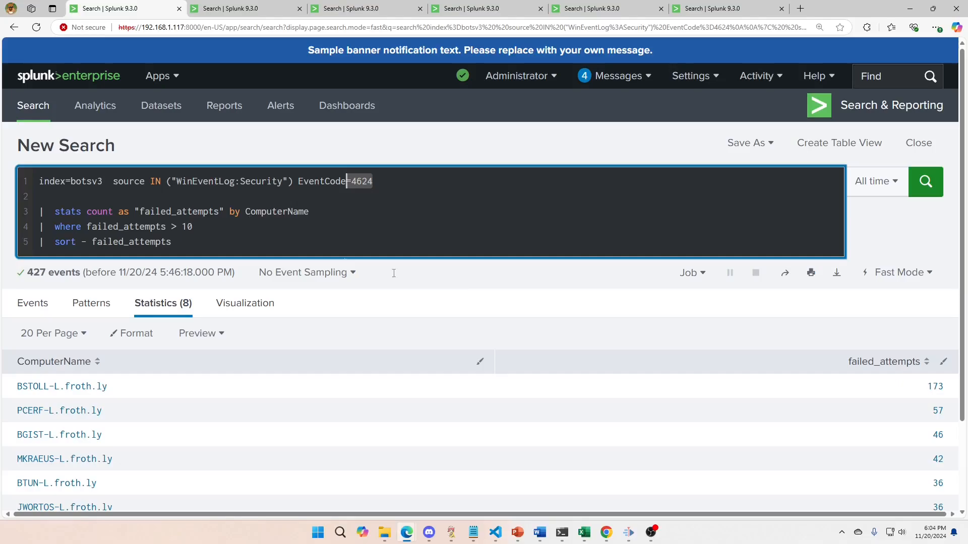
scroll(863, 438, "down", 2)
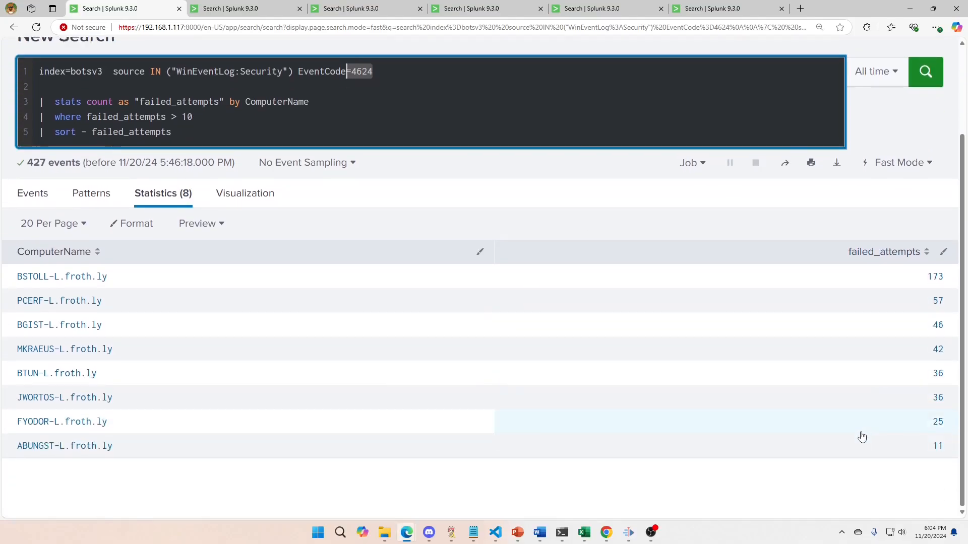
scroll(862, 436, "up", 2)
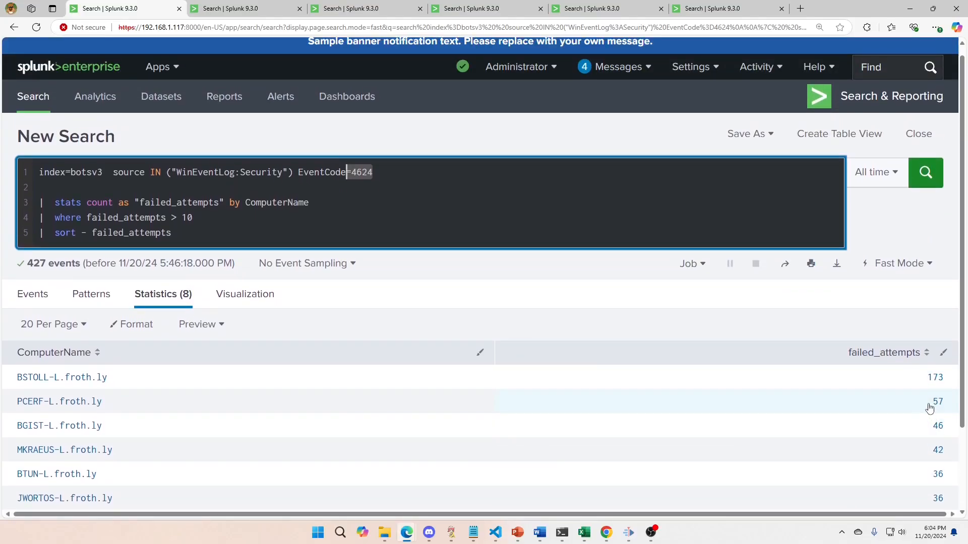
left_click(186, 217)
key("BackSpace")
type("6")
scroll(931, 429, "down", 2)
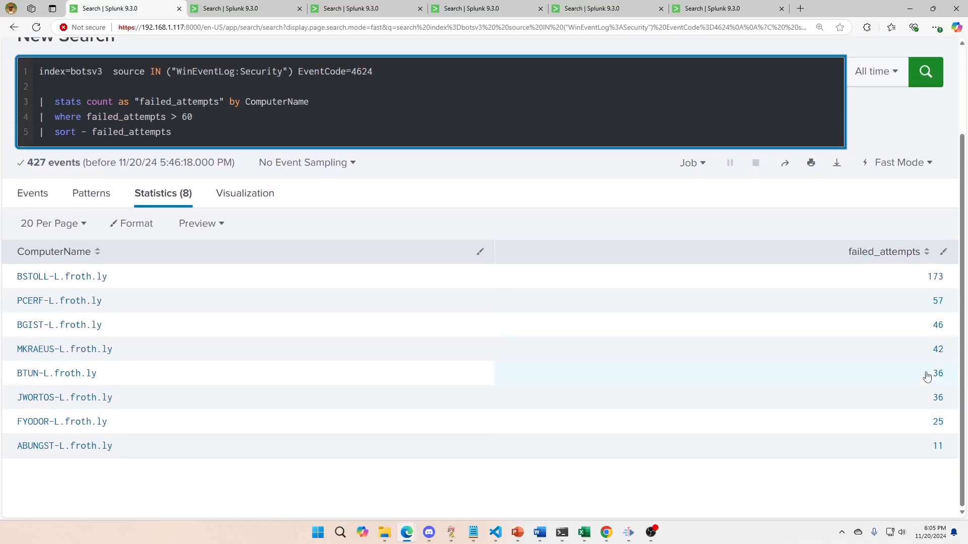
scroll(430, 255, "up", 2)
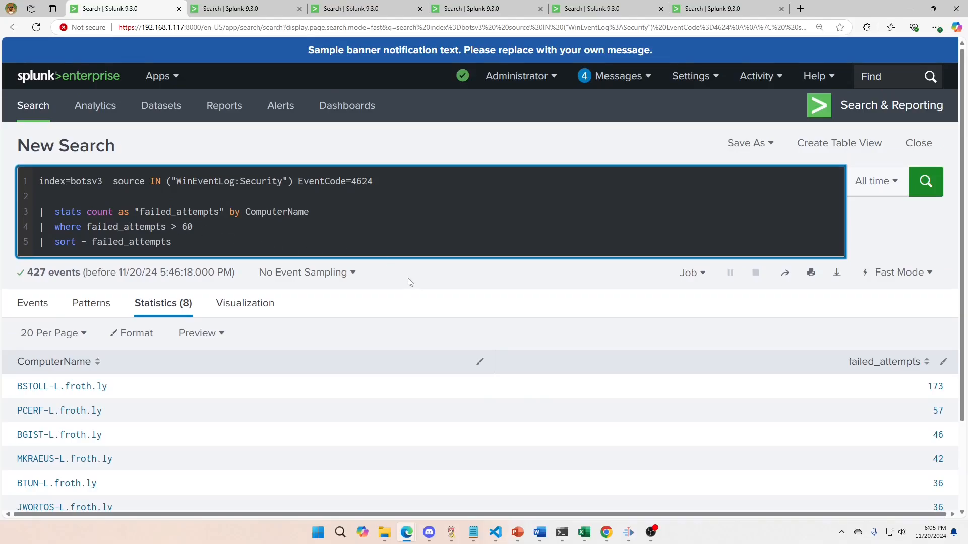
left_click(404, 239)
key("Return")
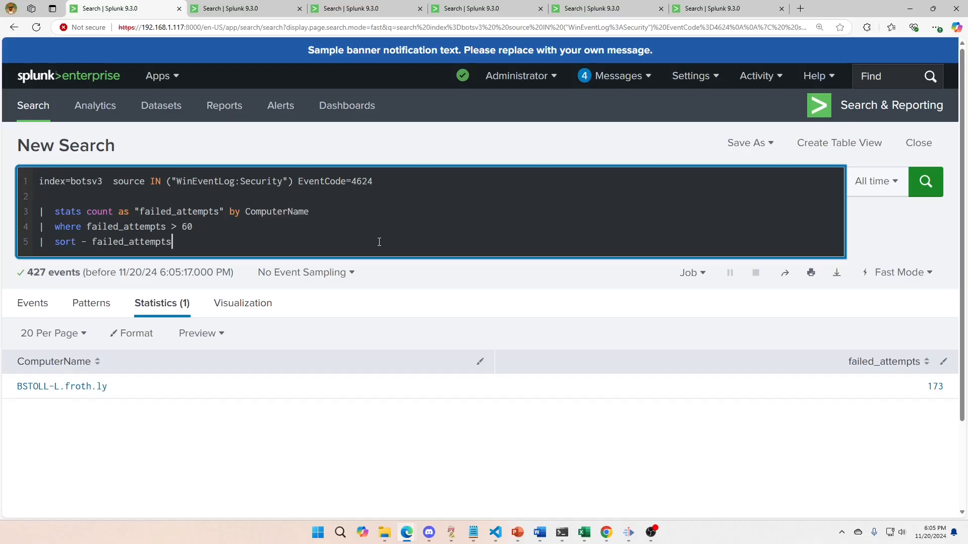
In the second search tab, delete the where count > 170 line, rerun, and sort results by count descending.
left_click(232, 10)
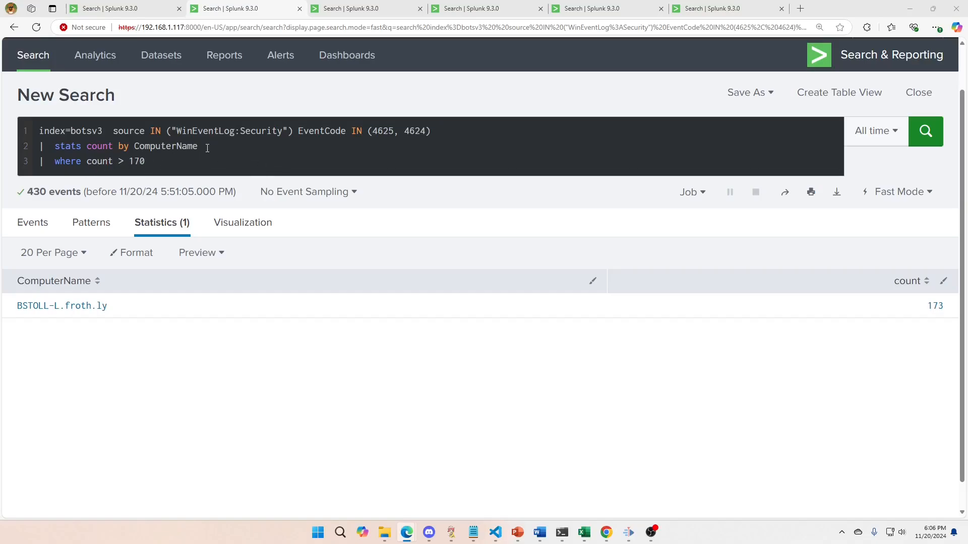
left_click_drag(147, 161, 38, 161)
key("BackSpace")
key("BackSpace")
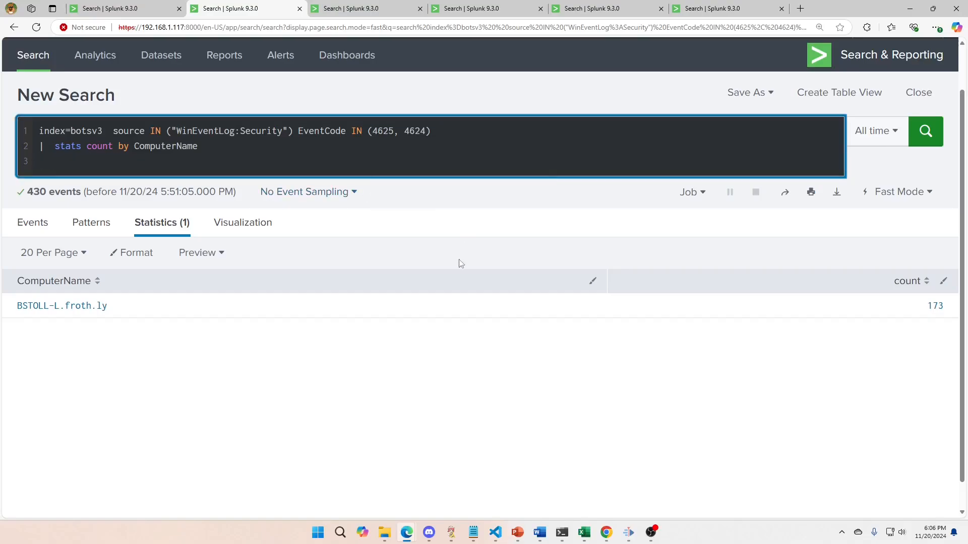
key("Return")
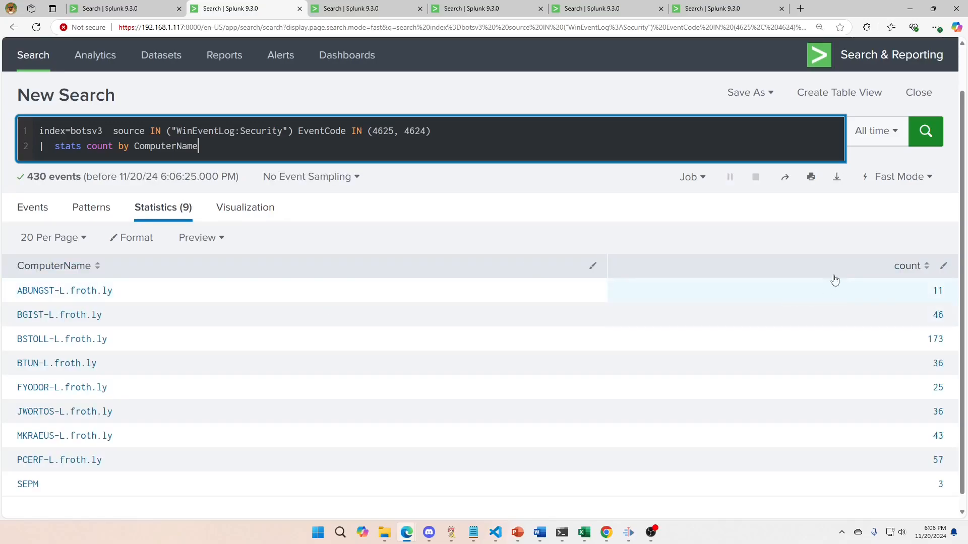
left_click(893, 263)
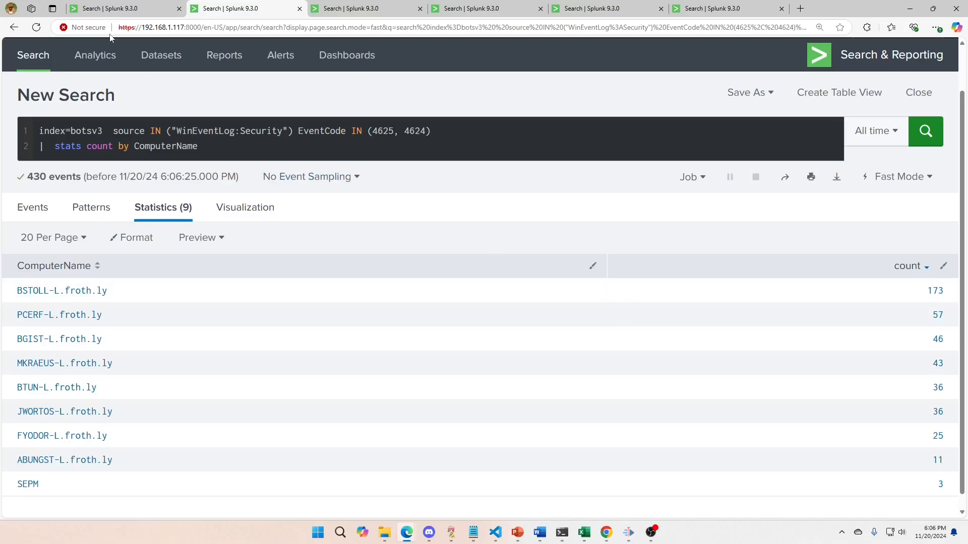
In the third search tab, rerun the distinct-users search with its where distinct_users > 8 filter.
left_click(355, 9)
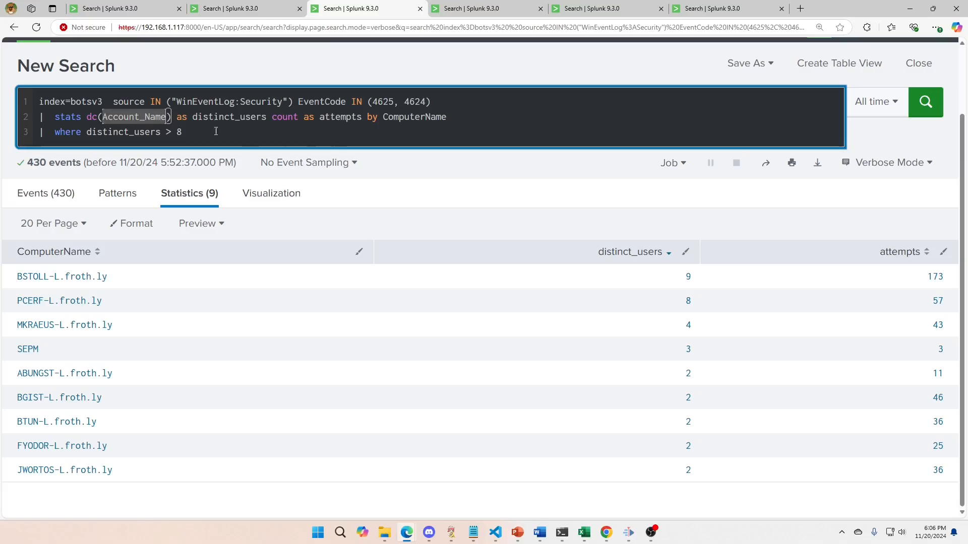
left_click(416, 117)
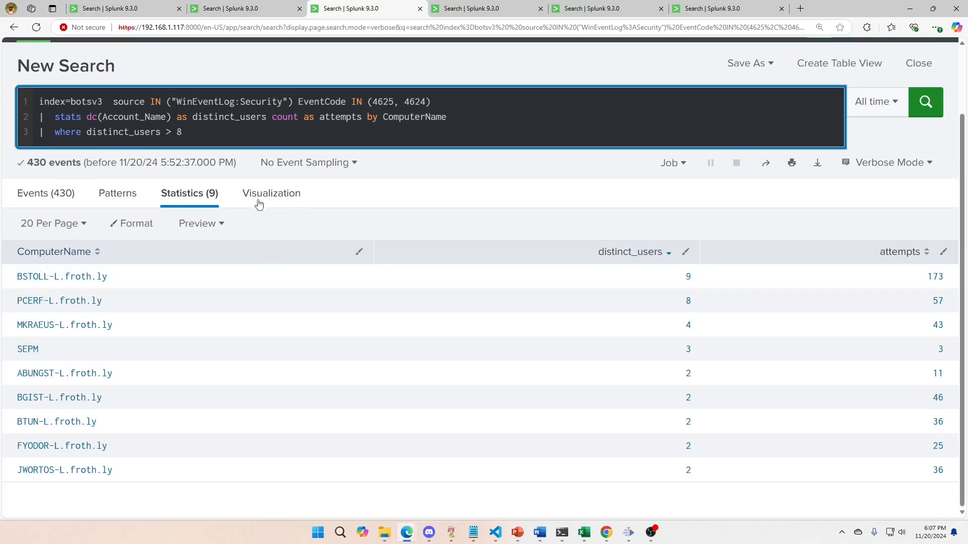
left_click(183, 131)
key("Return")
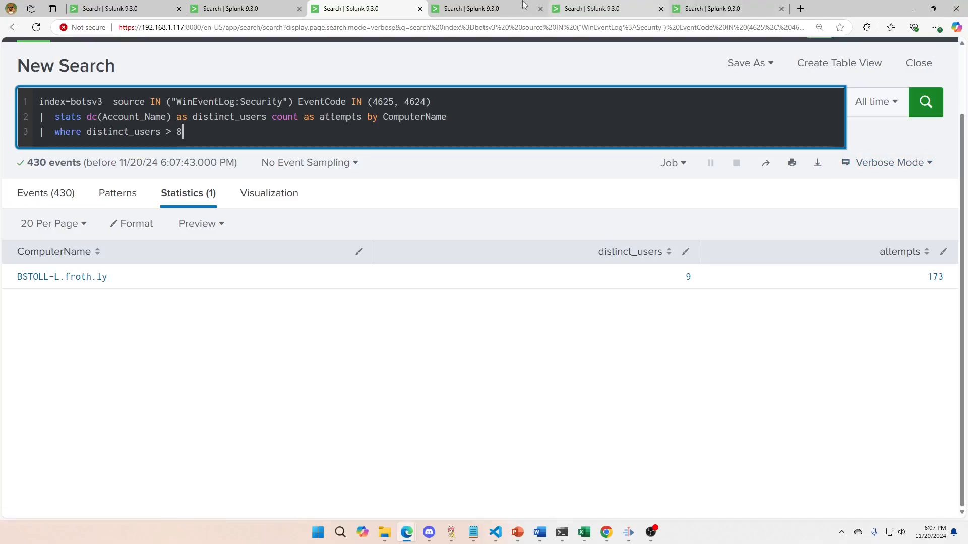
In the fourth search tab, sort the per-account results by failed_attempts in descending order.
left_click(504, 10)
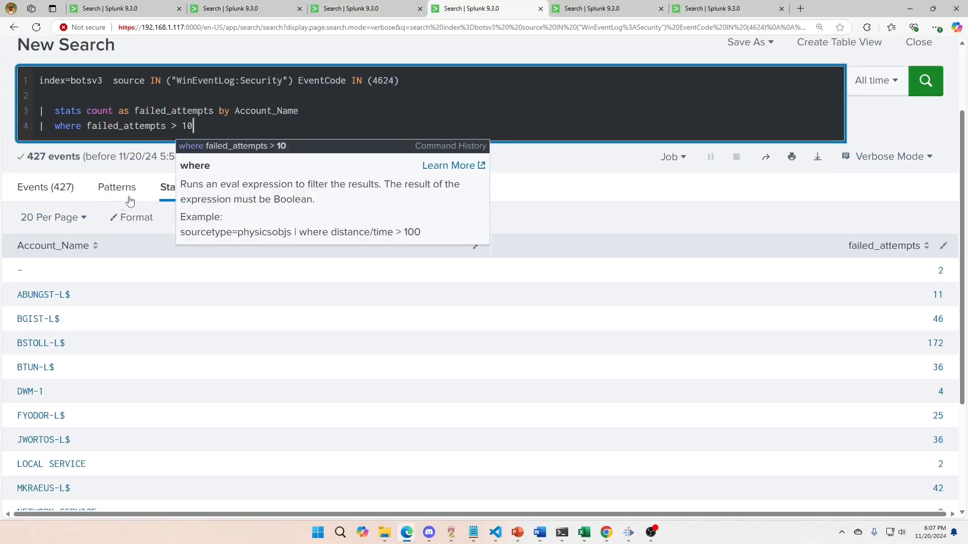
left_click(400, 96)
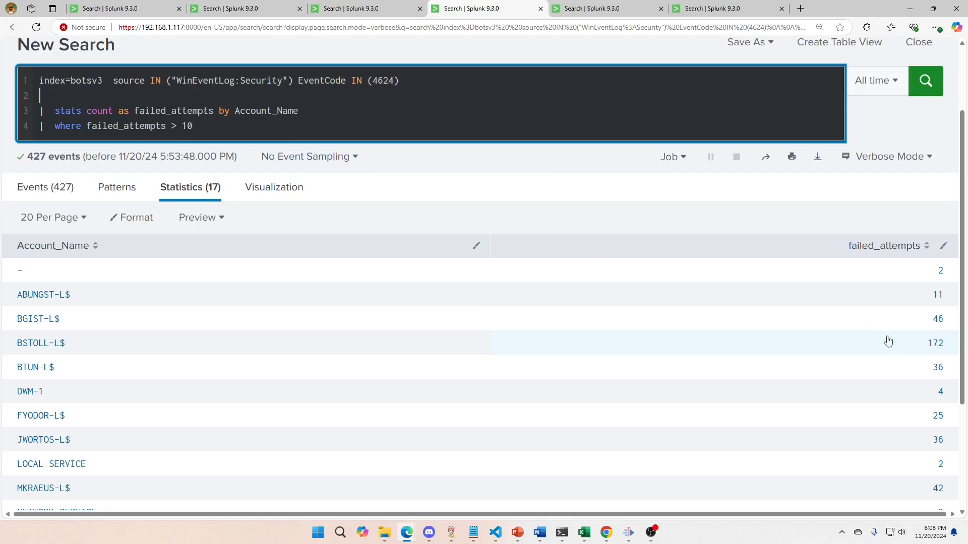
left_click(889, 249)
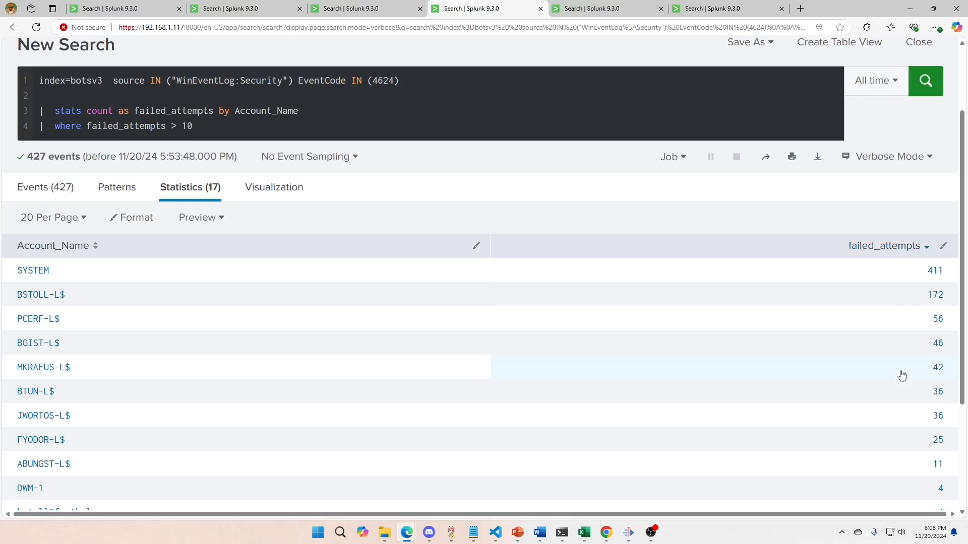
scroll(902, 374, "down", 2)
scroll(902, 374, "up", 1)
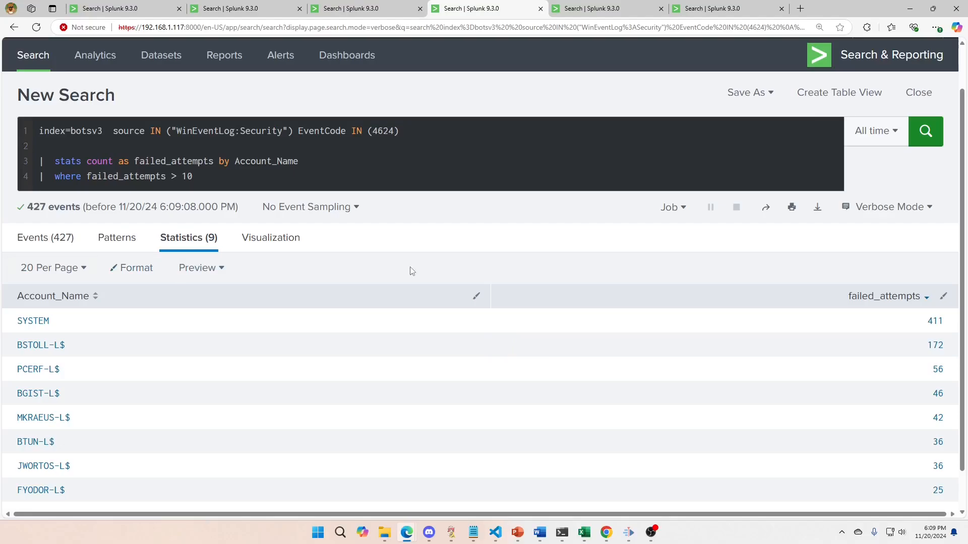
In the fifth tab, delete the where failure_rate > 60 line, rerun, and sort results by failure_rate descending.
left_click(613, 14)
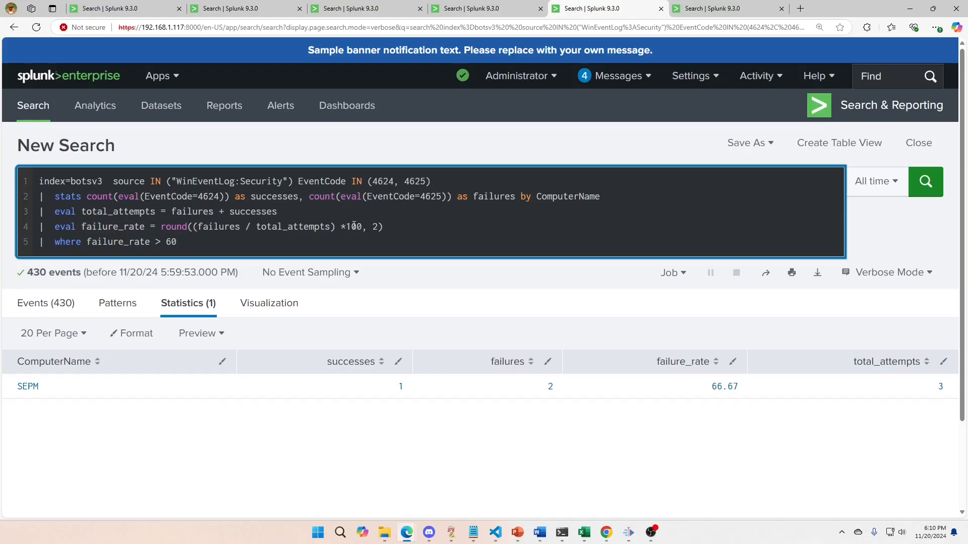
left_click_drag(373, 227, 378, 226)
left_click(392, 229)
double_click(192, 246)
left_click(218, 250)
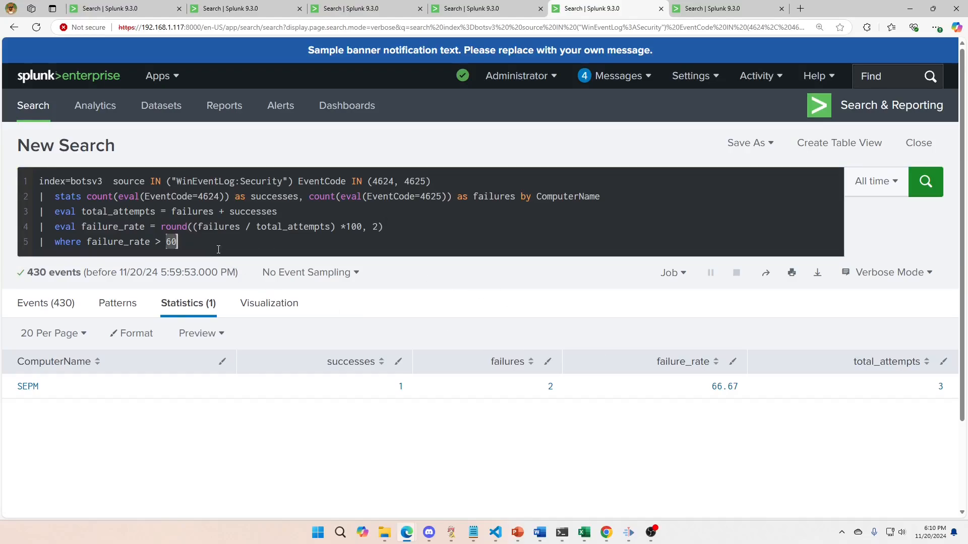
triple_click(217, 246)
key("BackSpace")
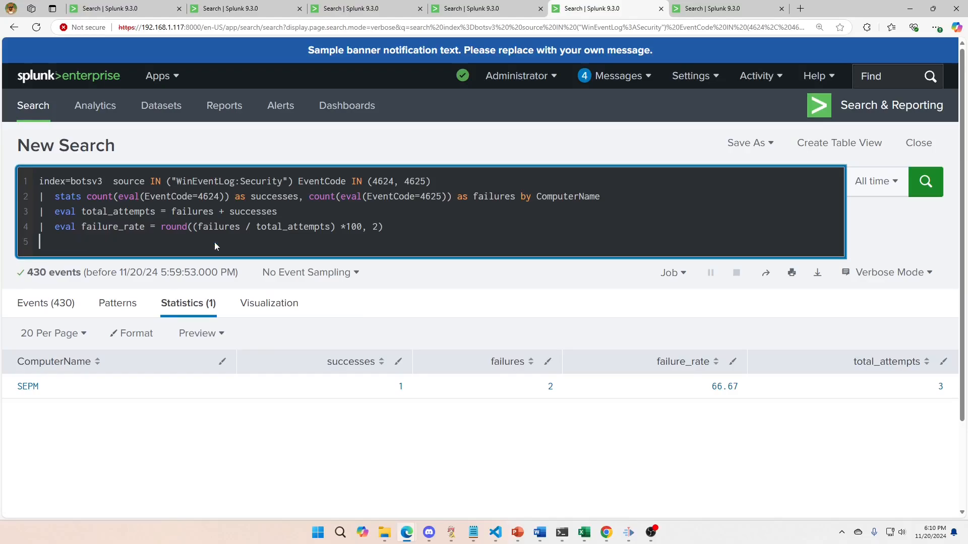
key("BackSpace")
key("Return")
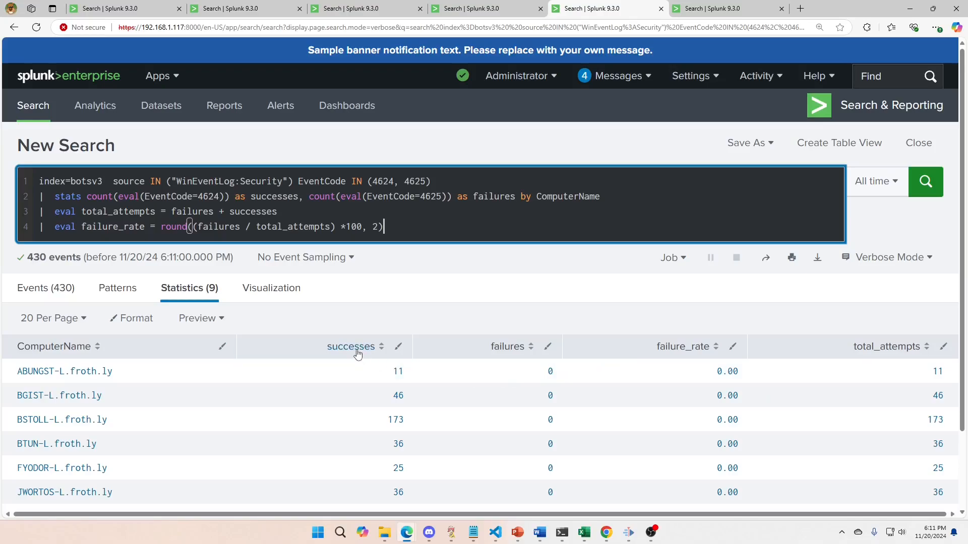
left_click(681, 348)
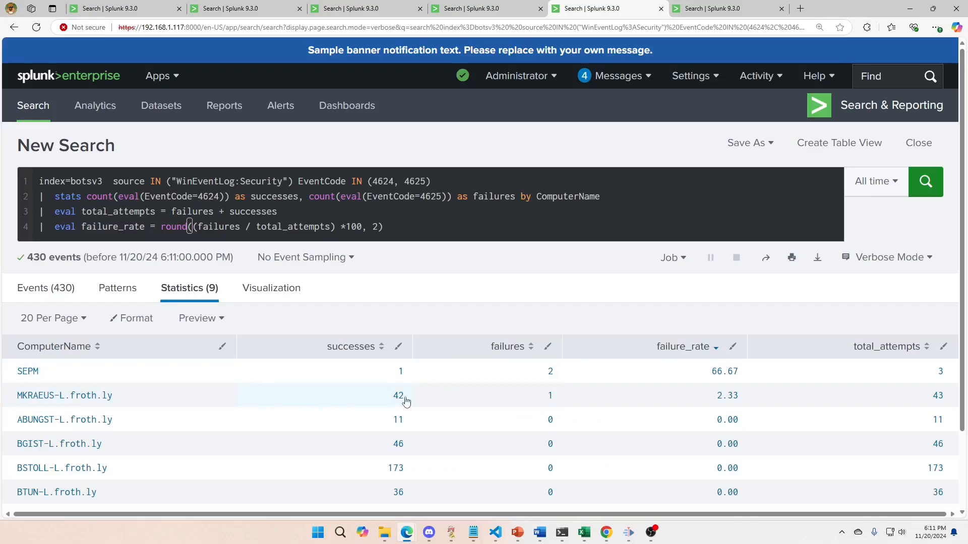
Append | where failure_rate > 60 to the end of the failure-rate search.
left_click(399, 232)
type("| where failure_rate > 60")
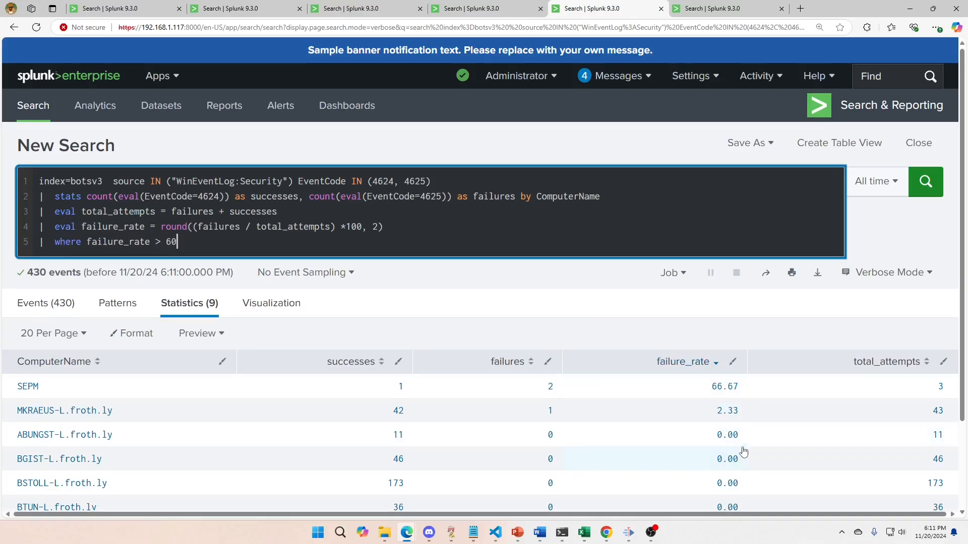
scroll(742, 452, "down", 2)
scroll(742, 452, "up", 2)
In the sixth tab's login-hour search, wrap the login_hour < 6 OR login_hour > 22 condition in parentheses.
left_click(718, 11)
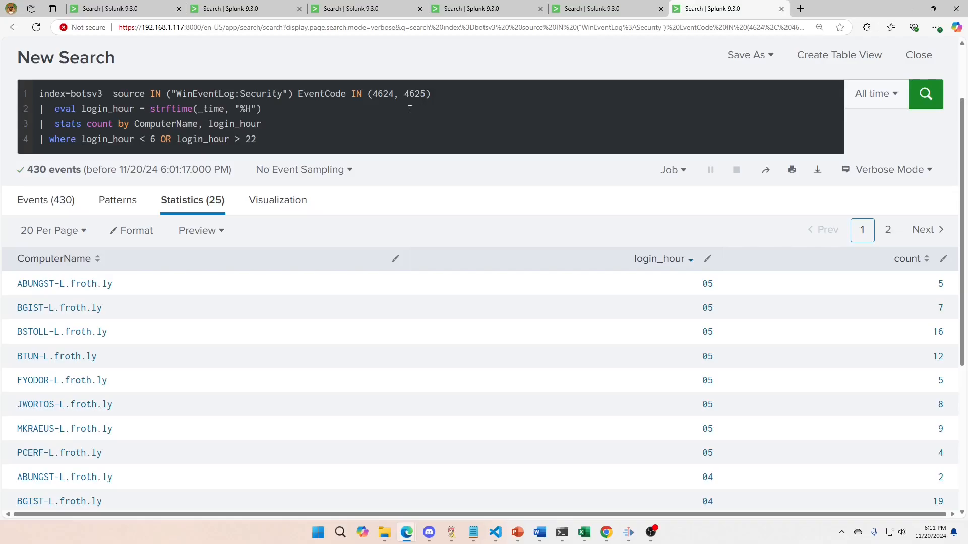
left_click_drag(55, 110, 261, 107)
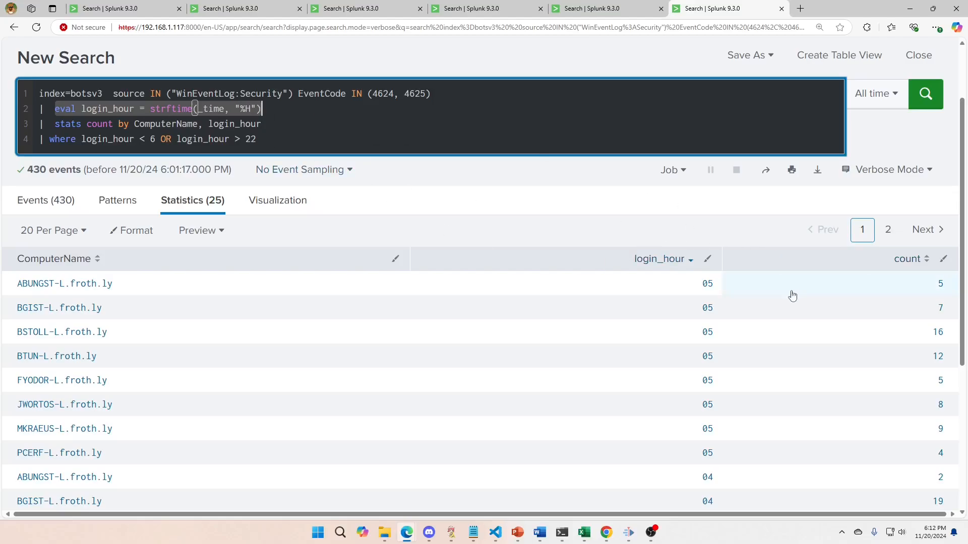
scroll(708, 404, "down", 5)
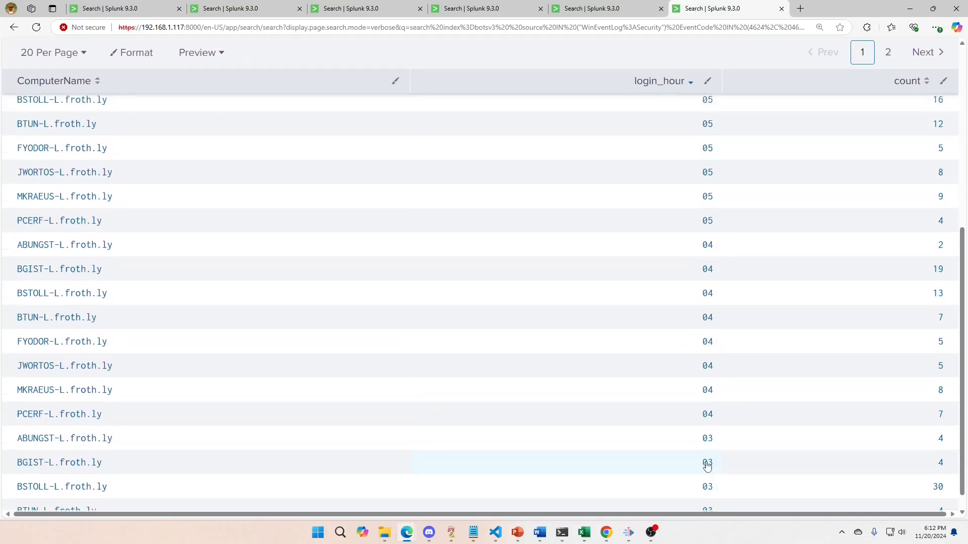
scroll(707, 465, "up", 4)
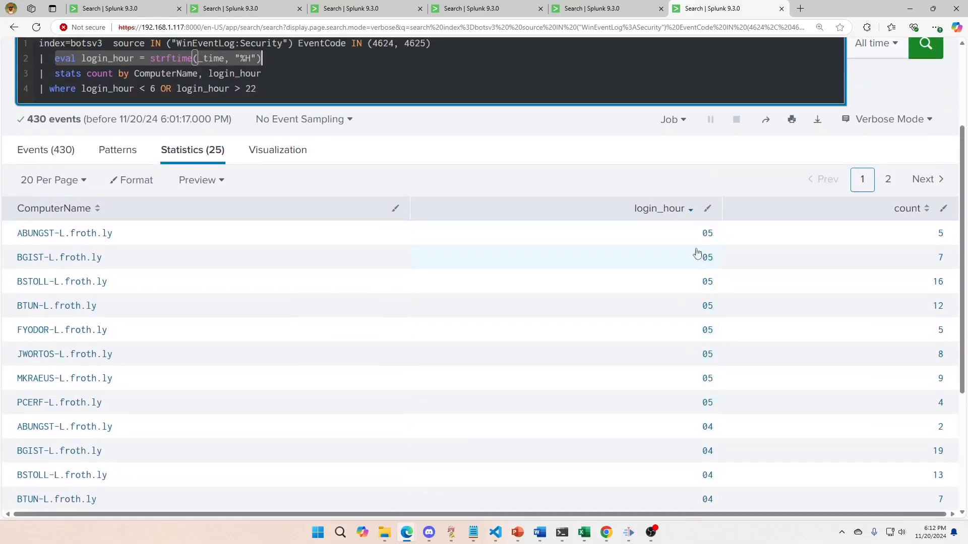
left_click(287, 89)
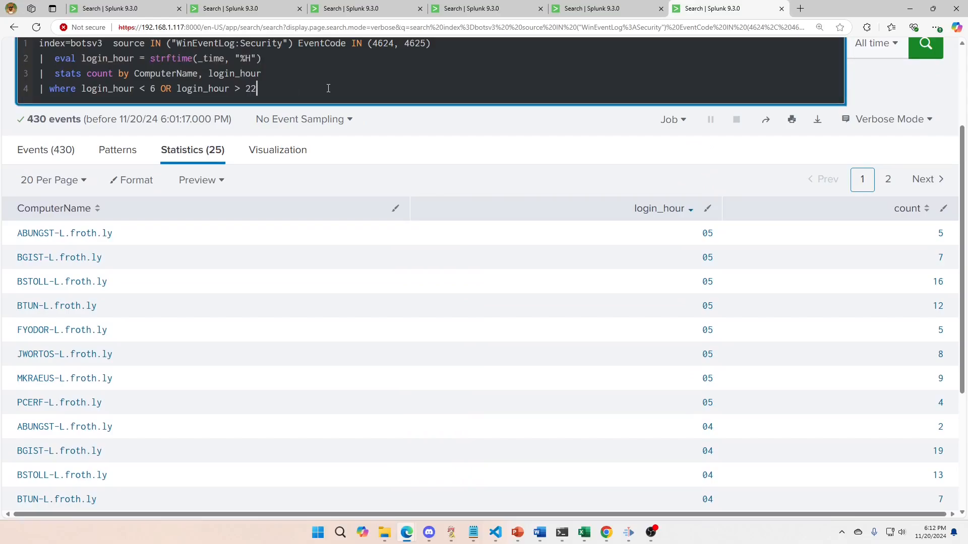
type(")")
key("Left")
key("Left")
key("Left")
key("Left")
key("Left")
key("Left")
key("Left")
key("Left")
key("Left")
key("Left")
key("Left")
key("Left")
key("Left")
key("Left")
key("Left")
key("Left")
key("Left")
key("Left")
key("Left")
key("Left")
key("Left")
key("Left")
key("Left")
key("Left")
key("Left")
key("Left")
key("Left")
key("Left")
key("Left")
key("Left")
key("Left")
key("Left")
key("Left")
key("Left")
type("(")
Extend the where clause with AND count > 10 and rerun the search.
key("End")
type("AND ")
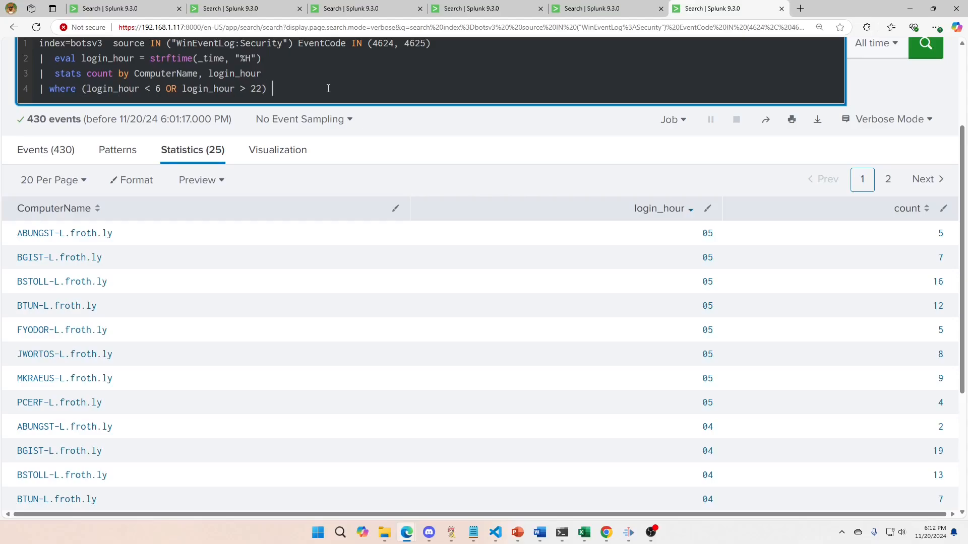
type("count > 10")
scroll(328, 88, "up", 1)
key("Return")
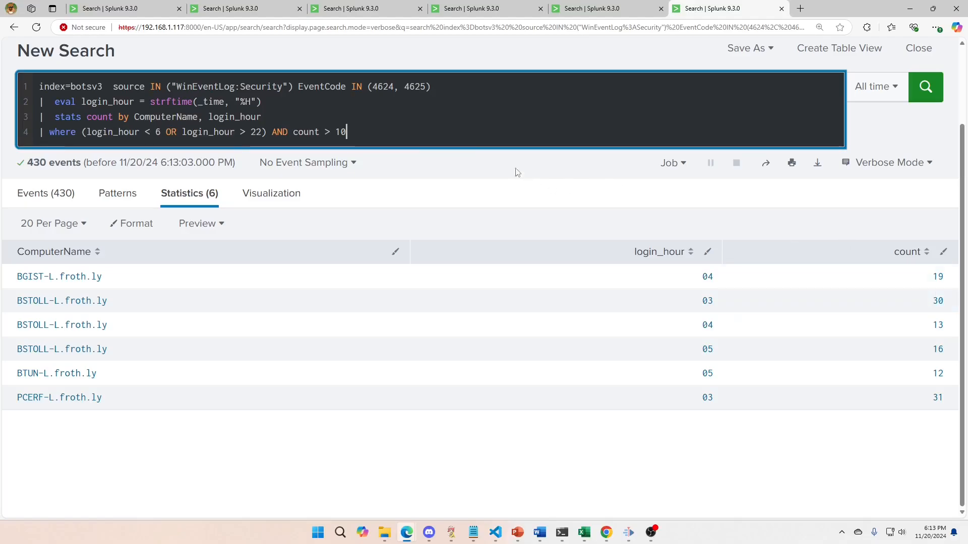
In the first tab, insert a bin _time span=1h line after the base search and add _time to the stats by clause.
left_click(139, 9)
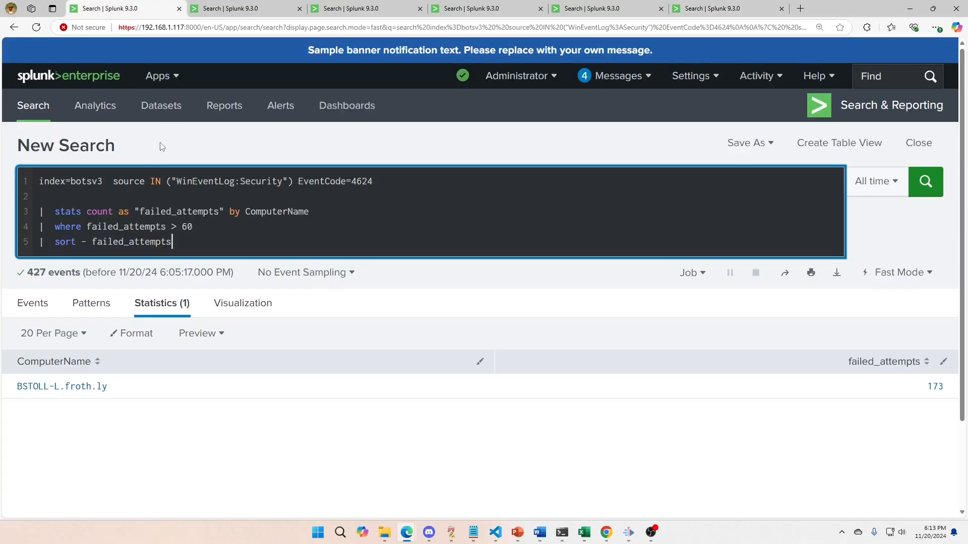
left_click(96, 196)
type("| b")
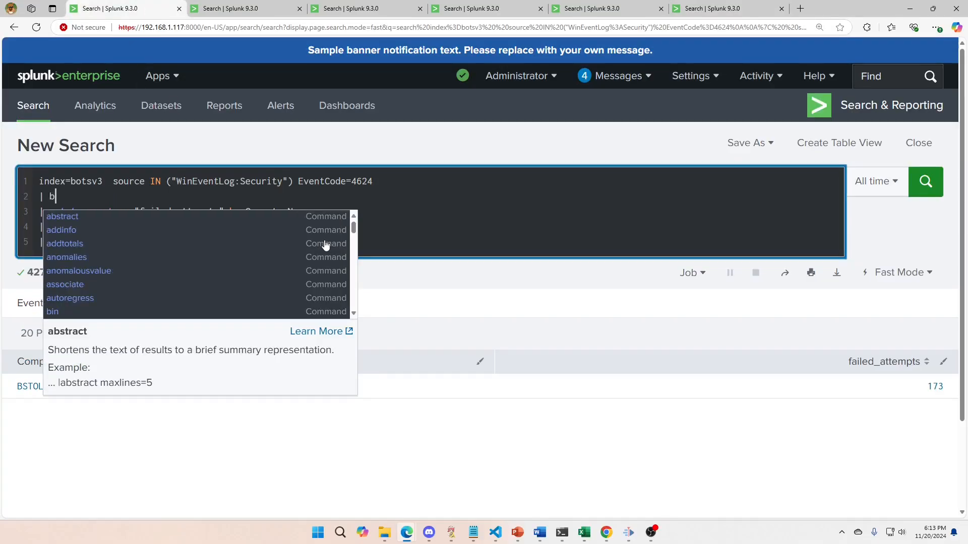
type("in _time")
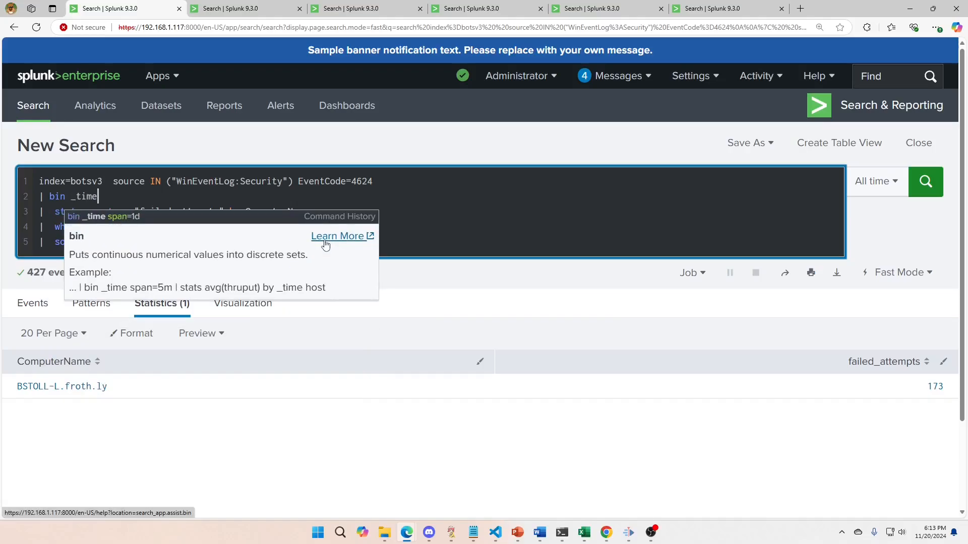
type(" span=")
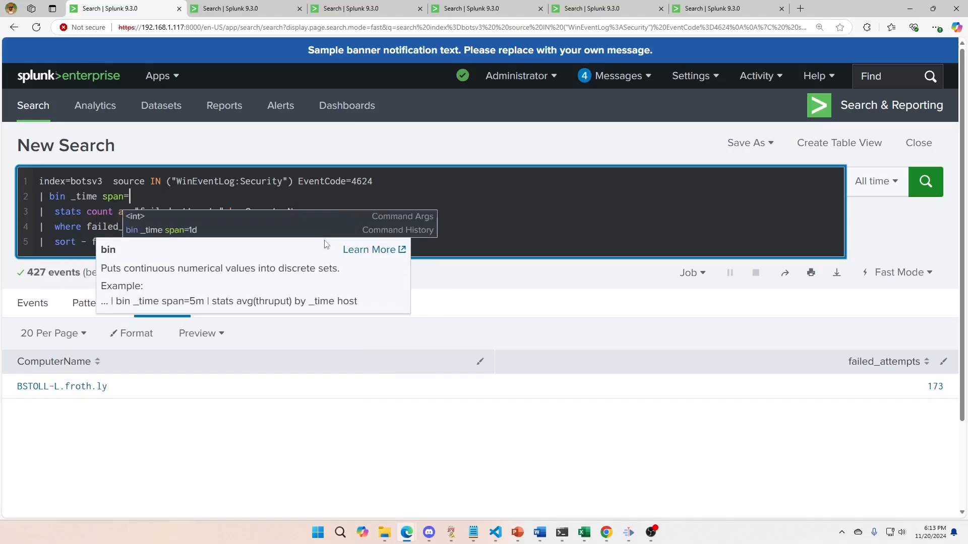
type("1h")
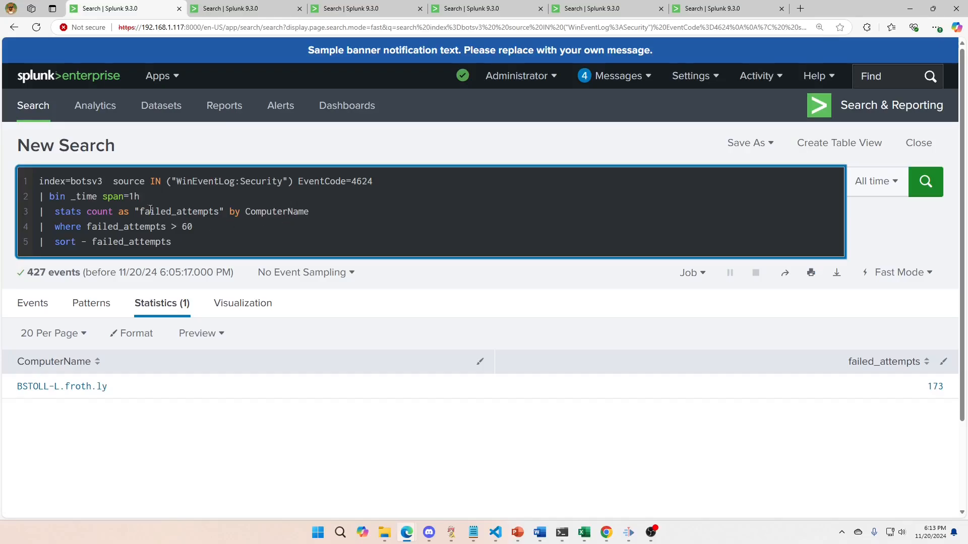
left_click(327, 212)
type(", _time")
Remove the where and sort lines, rerun the search, and sort the results by failed_attempts descending.
left_click_drag(196, 238, 40, 226)
key("ctrl+c")
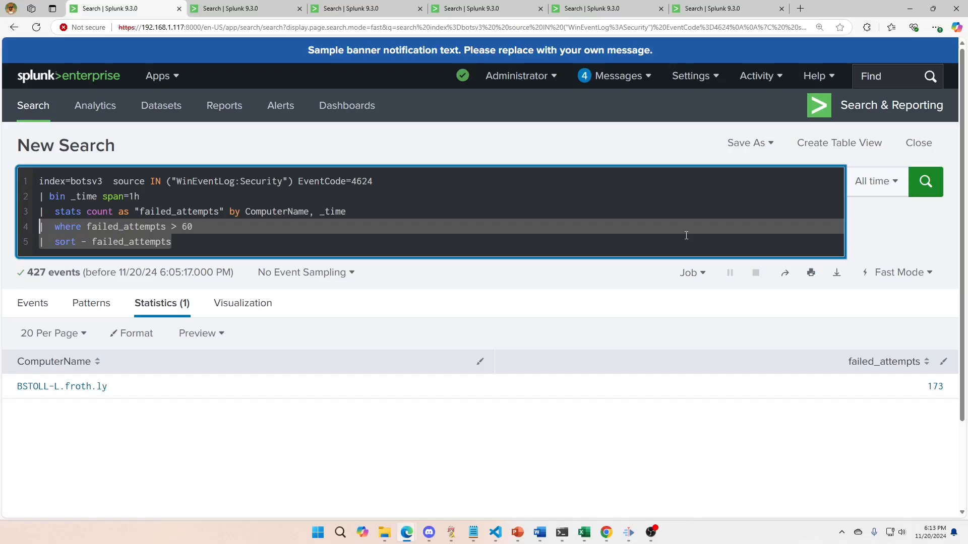
key("BackSpace")
key("BackSpace")
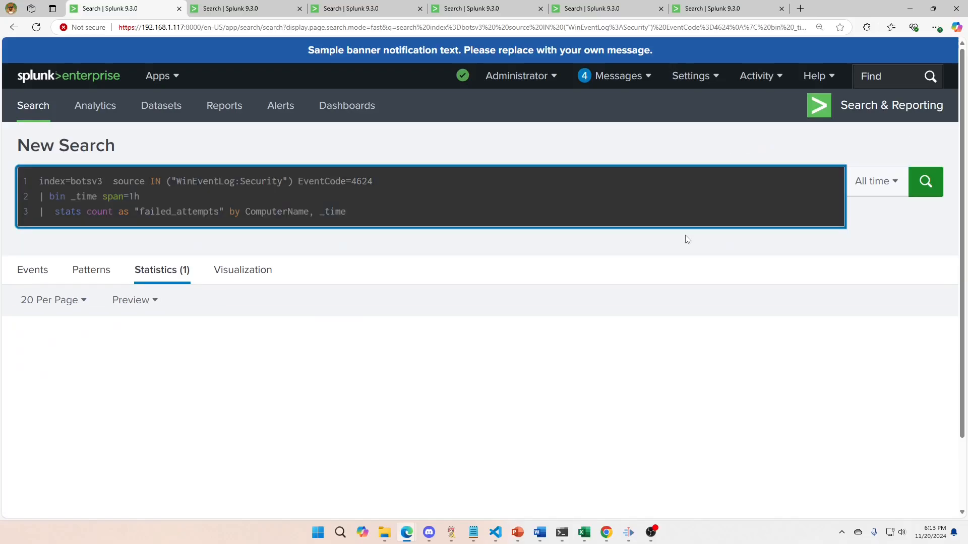
key("Return")
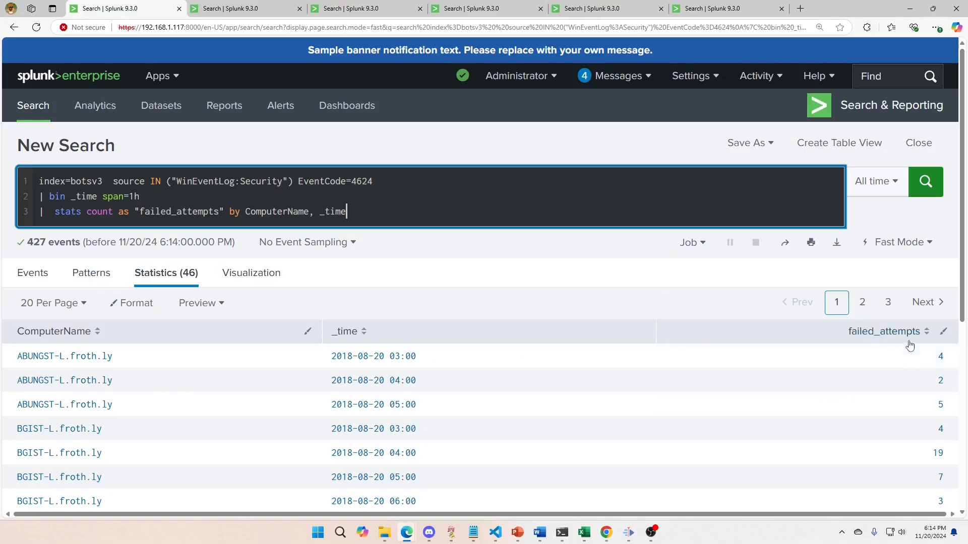
left_click(892, 333)
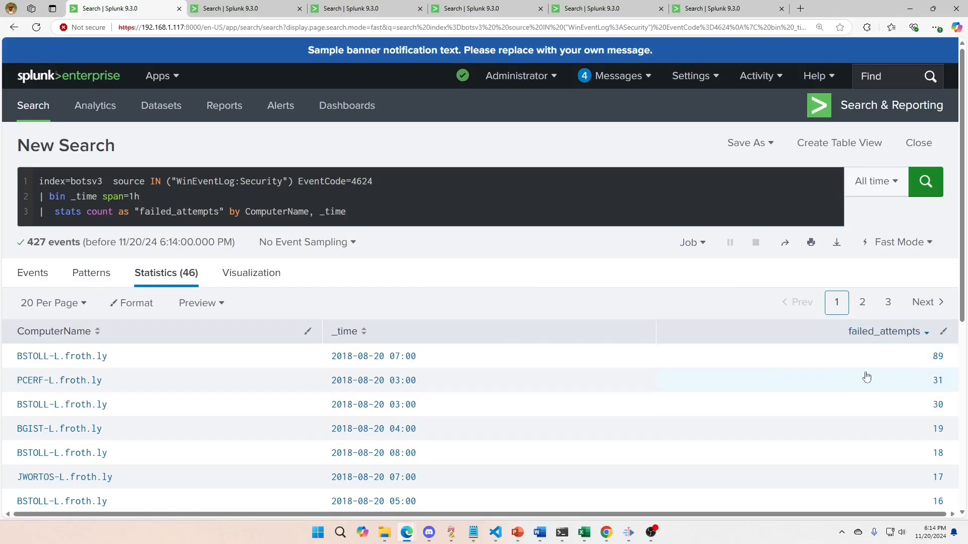
scroll(893, 398, "down", 3)
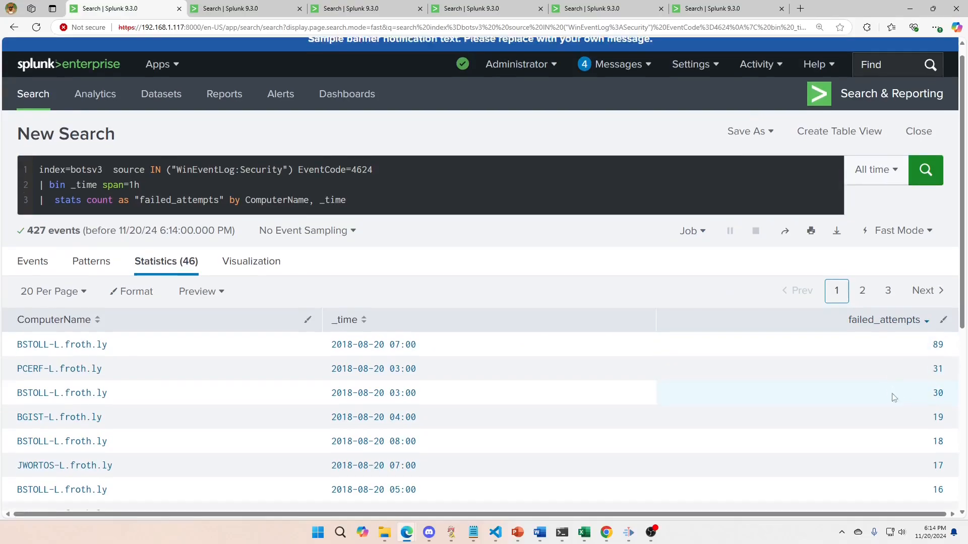
scroll(894, 398, "up", 3)
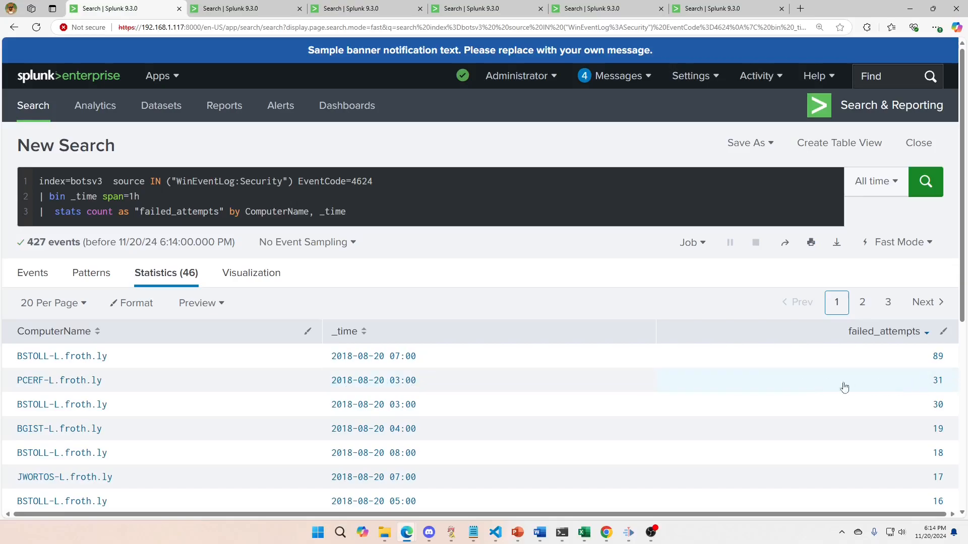
Restore the where and sort lines, change the condition to failed_attempts > 30, and rerun the search.
left_click(367, 215)
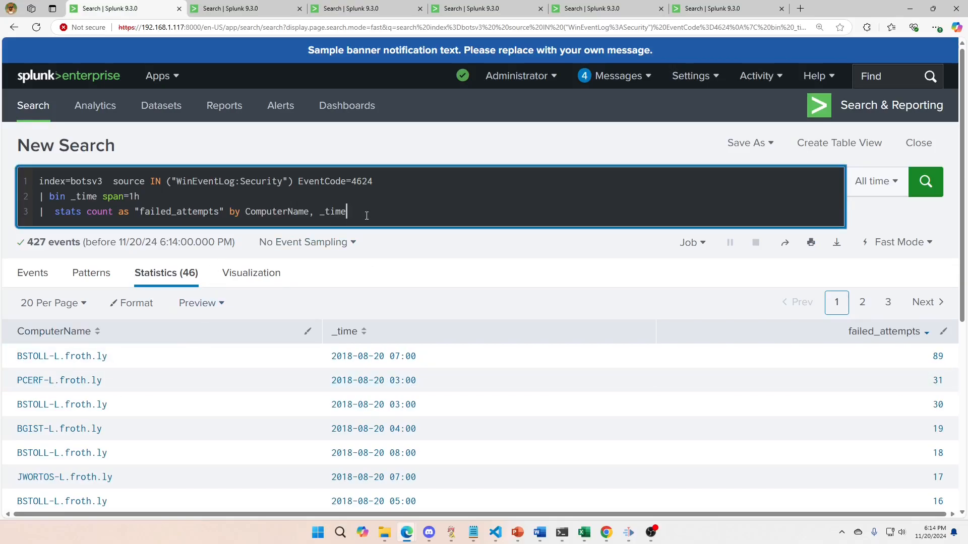
key("ctrl+v")
key("Up")
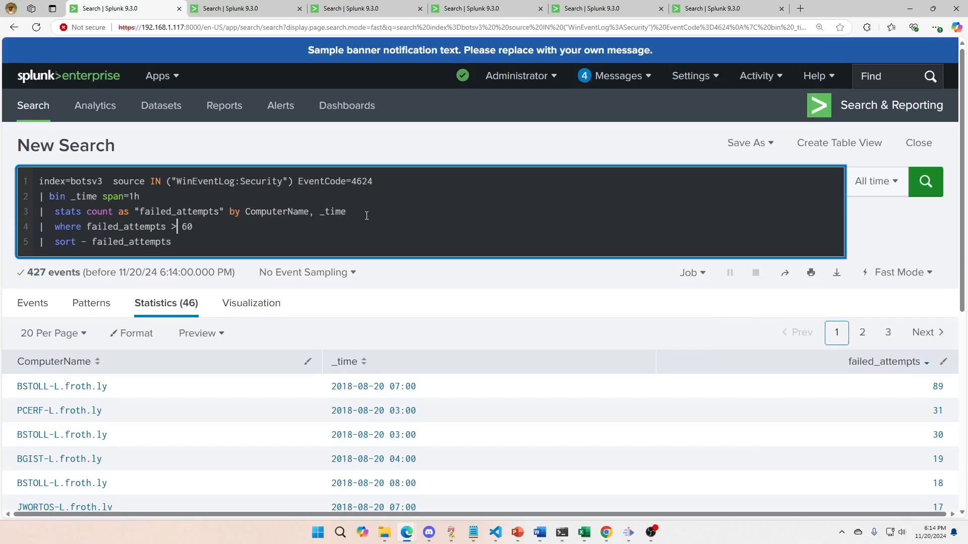
key("Right")
type("0")
key("Return")
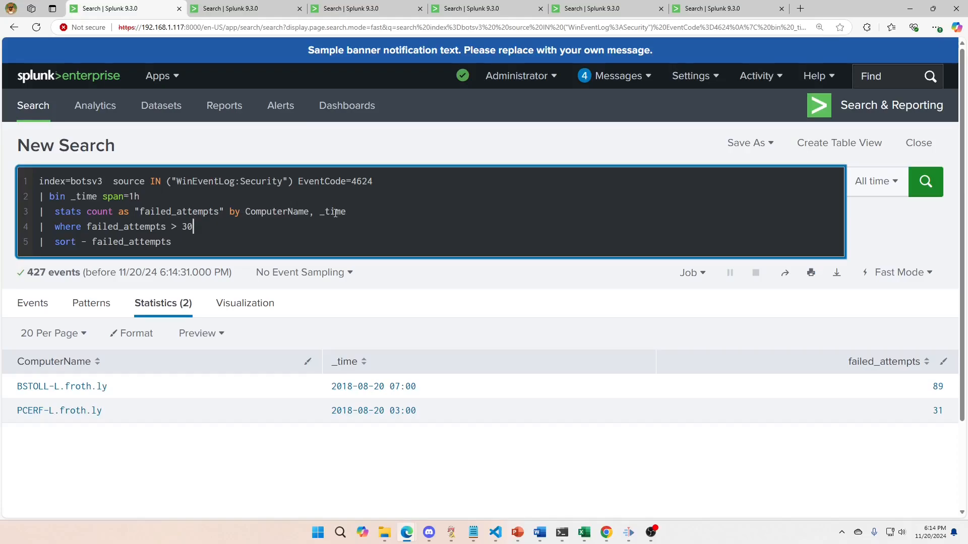
Select _time in the stats by clause.
left_click_drag(325, 212, 335, 213)
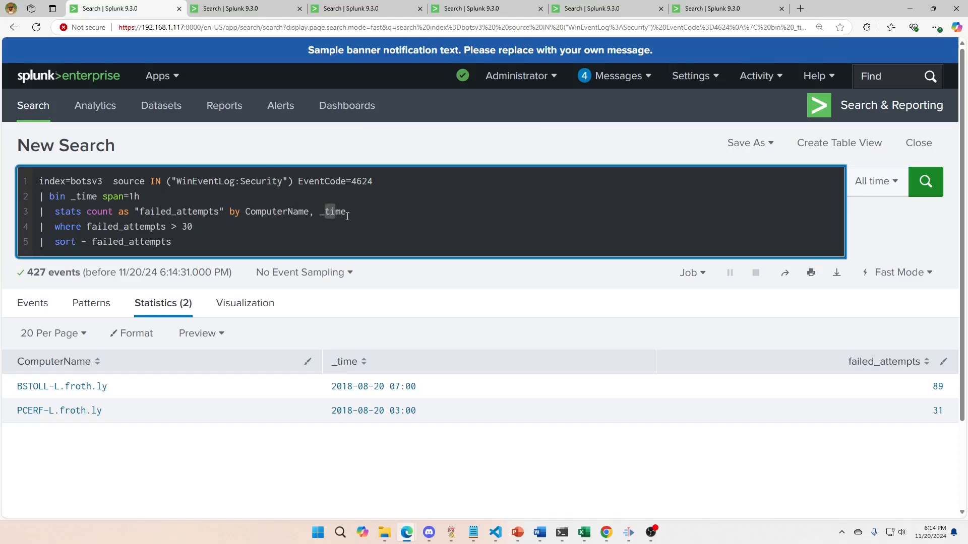